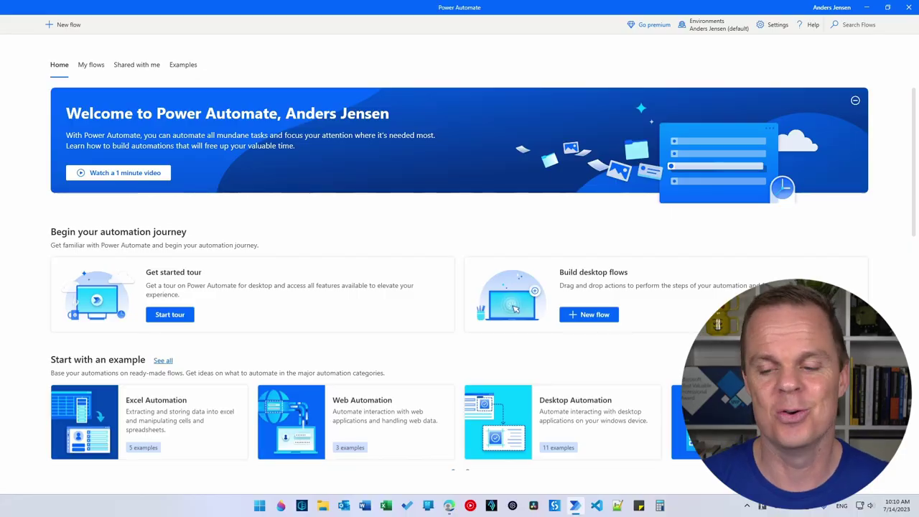
In the Power Automate portal in Edge, go to Monitor > Work queues (preview).
{"action": "left_click", "coordinate": [450, 505]}
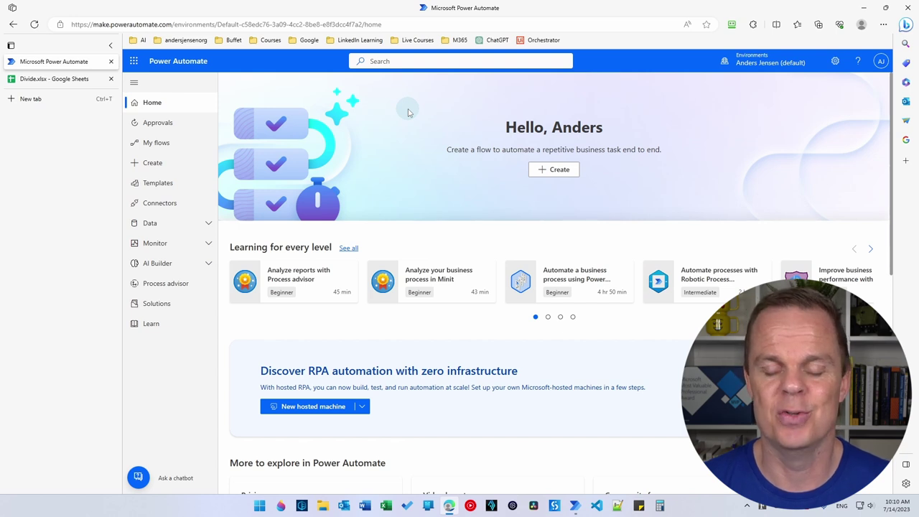
{"action": "left_click", "coordinate": [200, 247]}
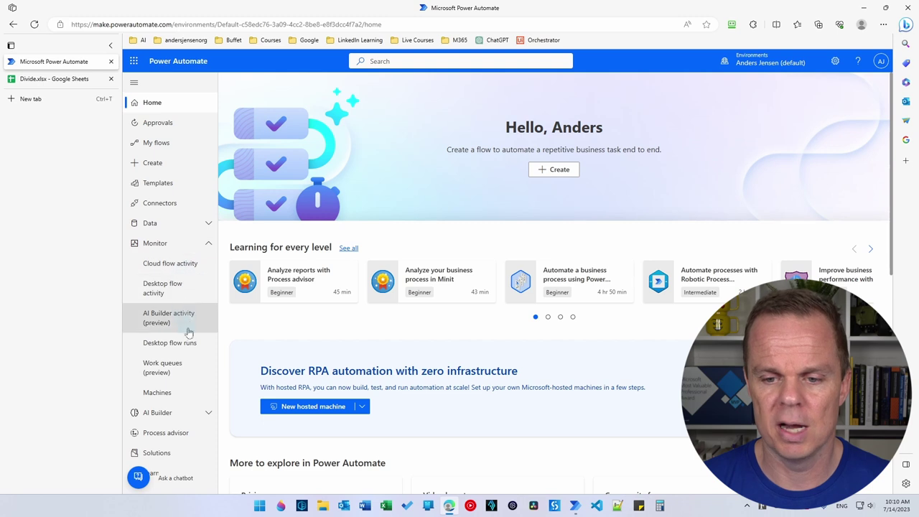
{"action": "left_click", "coordinate": [193, 364]}
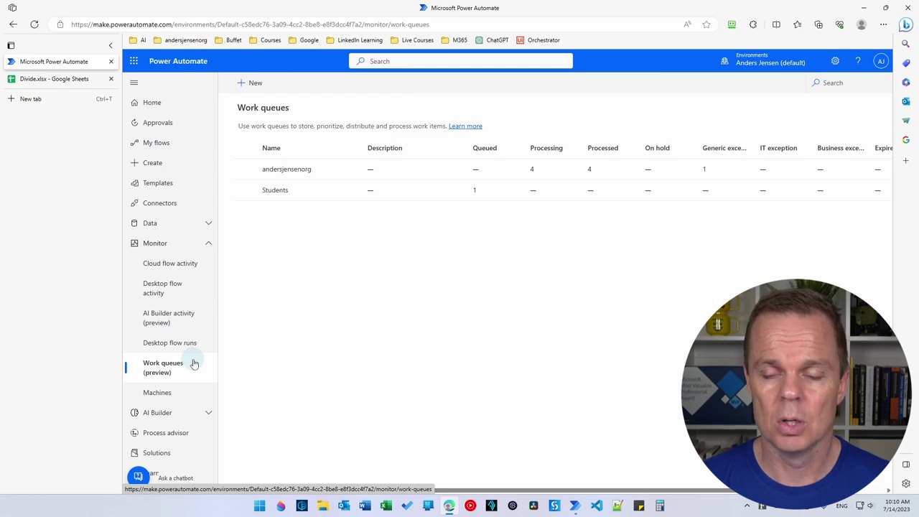
Create a work queue named 'Divide' with description 'Divide one number with another'.
{"action": "left_click", "coordinate": [254, 82]}
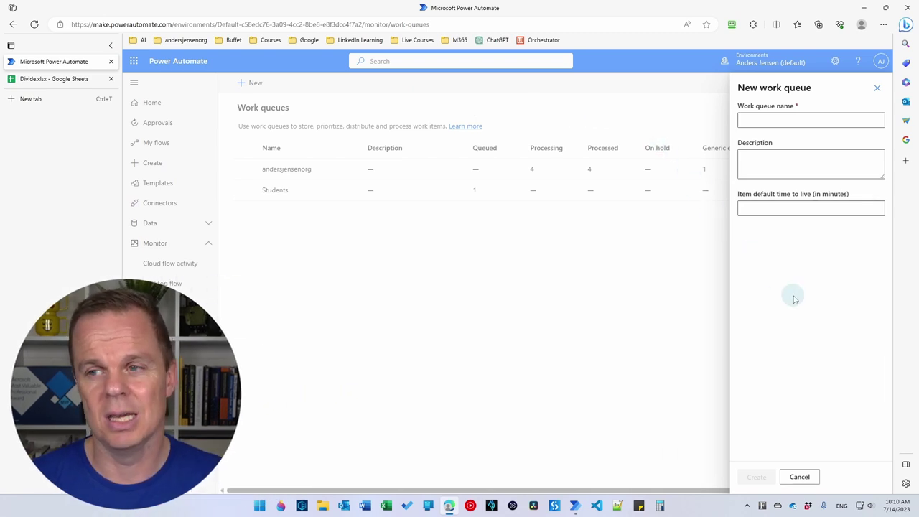
{"action": "left_click", "coordinate": [793, 120]}
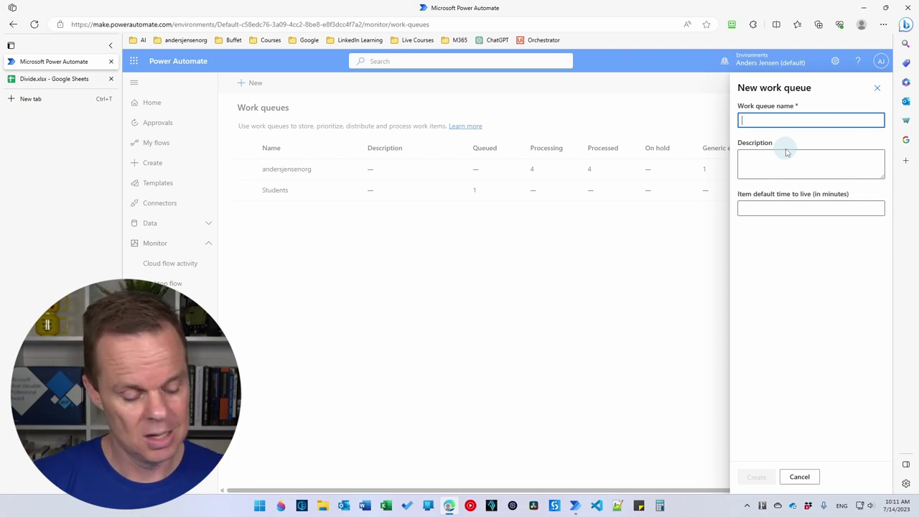
{"action": "type", "text": "Divide"}
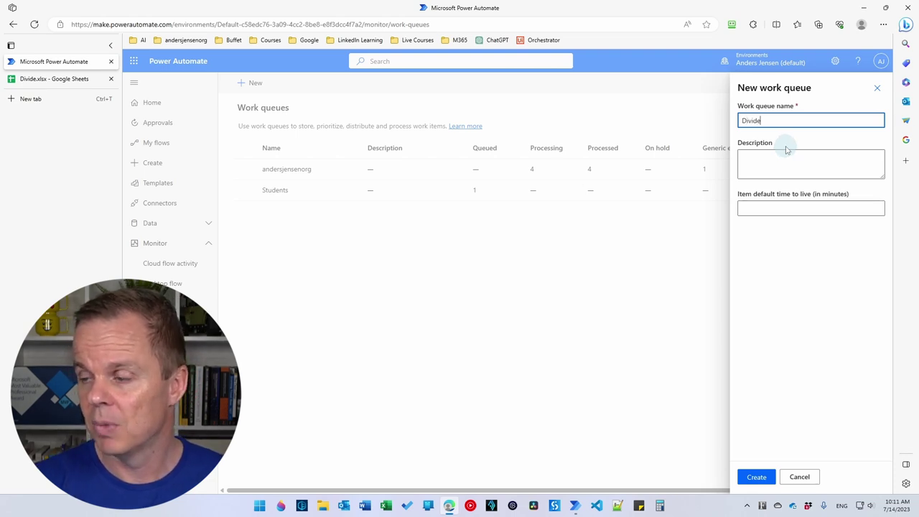
{"action": "left_click", "coordinate": [783, 165]}
{"action": "type", "text": "Divide one n"}
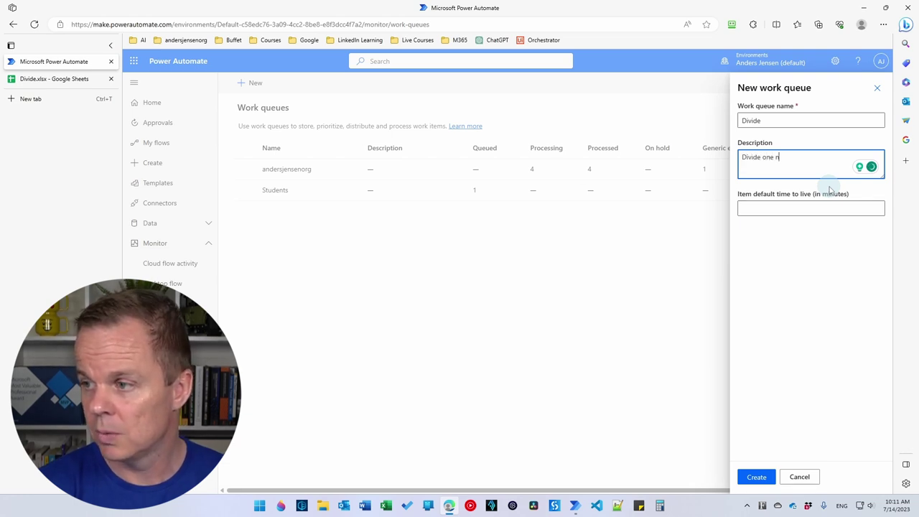
{"action": "type", "text": "umber with another"}
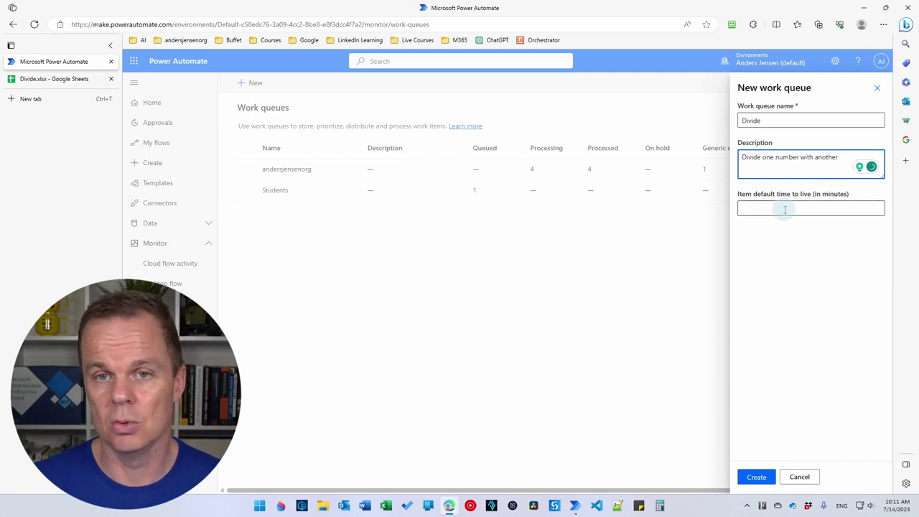
{"action": "left_click", "coordinate": [762, 478]}
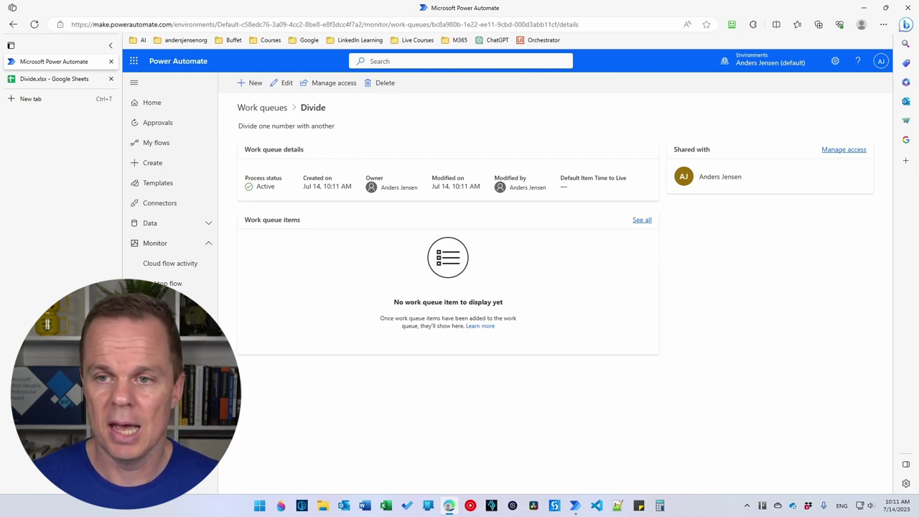
Start a new Divide queue item named 1001 and enlarge its Value box.
{"action": "left_click", "coordinate": [241, 83]}
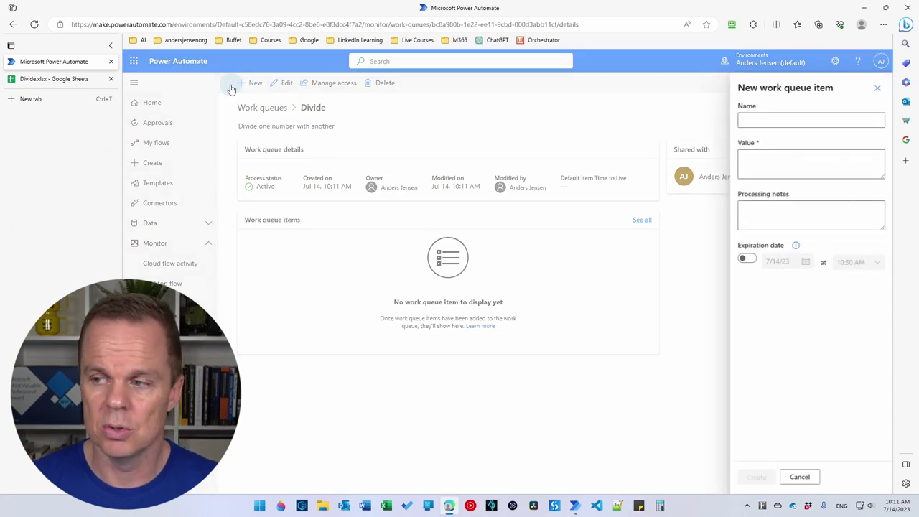
{"action": "left_click", "coordinate": [763, 120]}
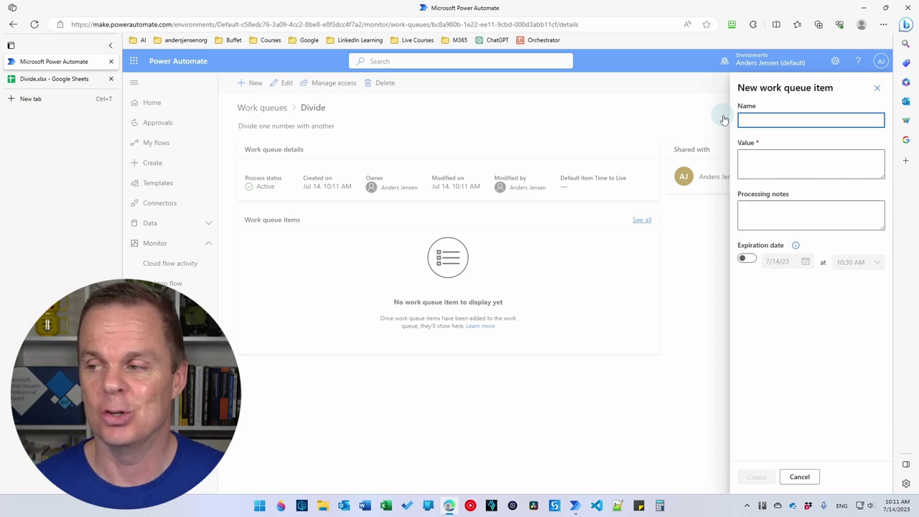
{"action": "type", "text": "1001"}
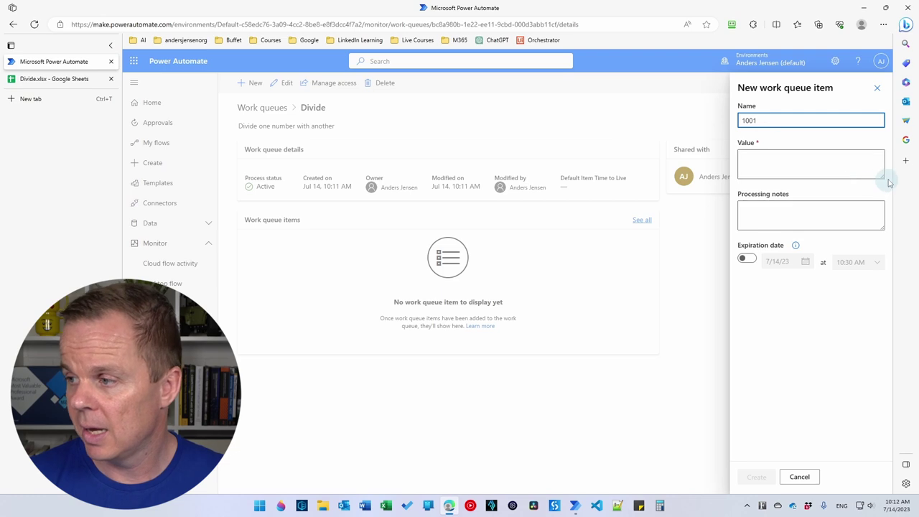
{"action": "left_click_drag", "start_coordinate": [882, 177], "coordinate": [883, 218]}
{"action": "left_click", "coordinate": [813, 171]}
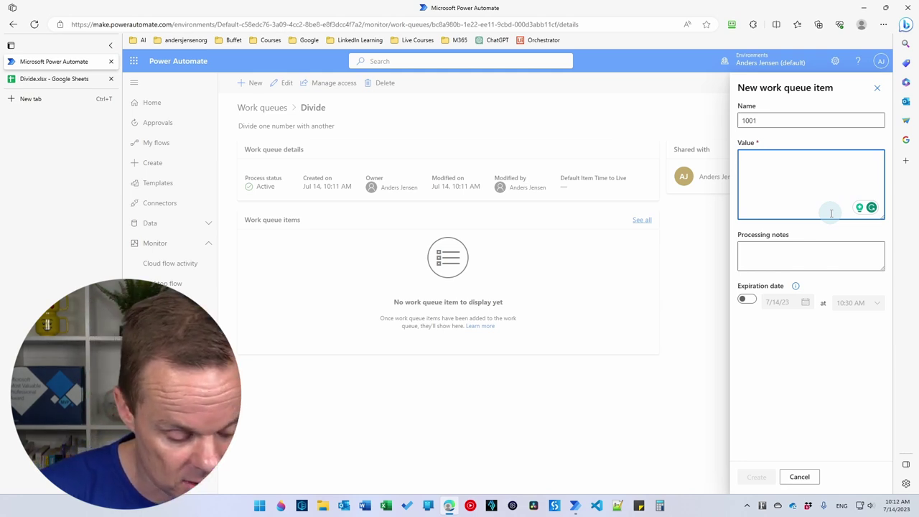
Enter a braced JSON object in item 1001's value with the entry "ID": "1001".
{"action": "type", "text": "{"}
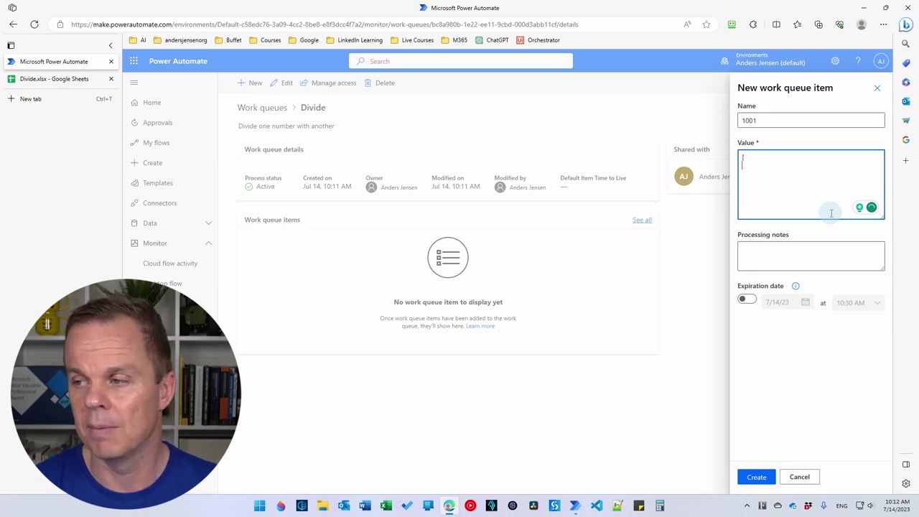
{"action": "key", "text": "Return"}
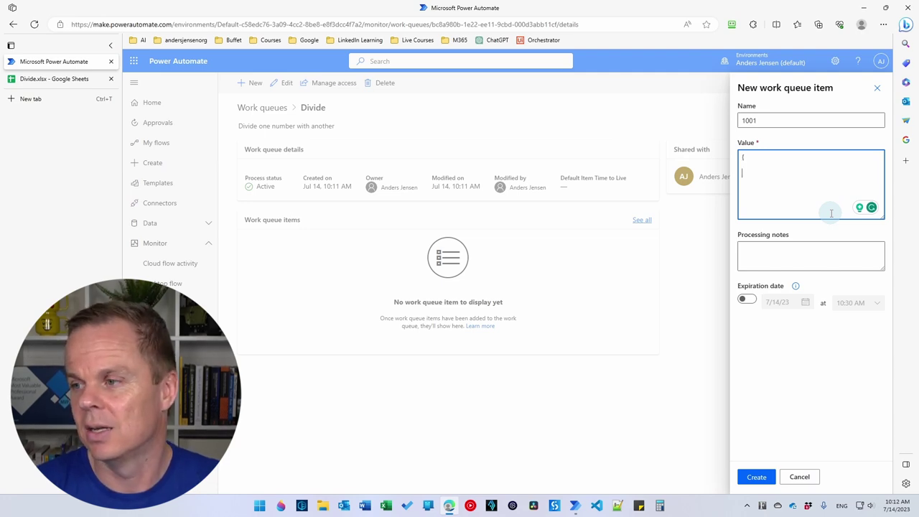
{"action": "key", "text": "Return"}
{"action": "type", "text": "}"}
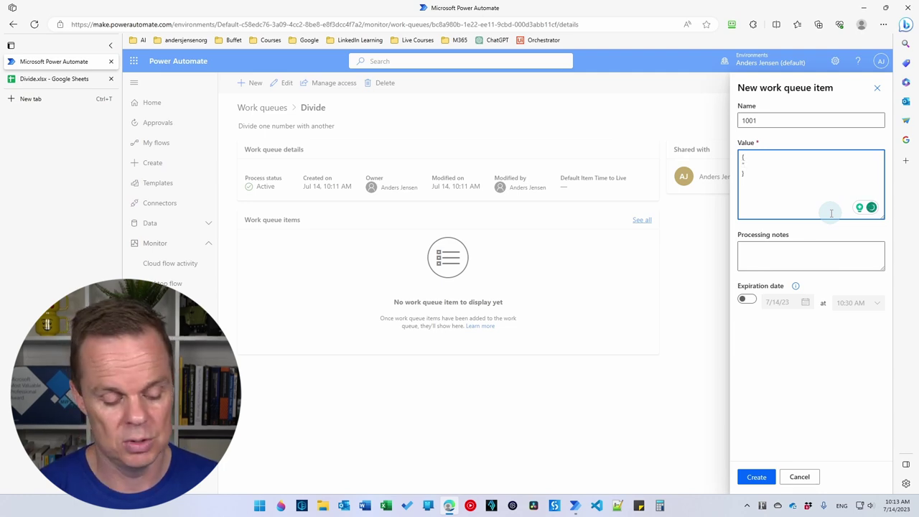
{"action": "type", "text": "\"ID\":"}
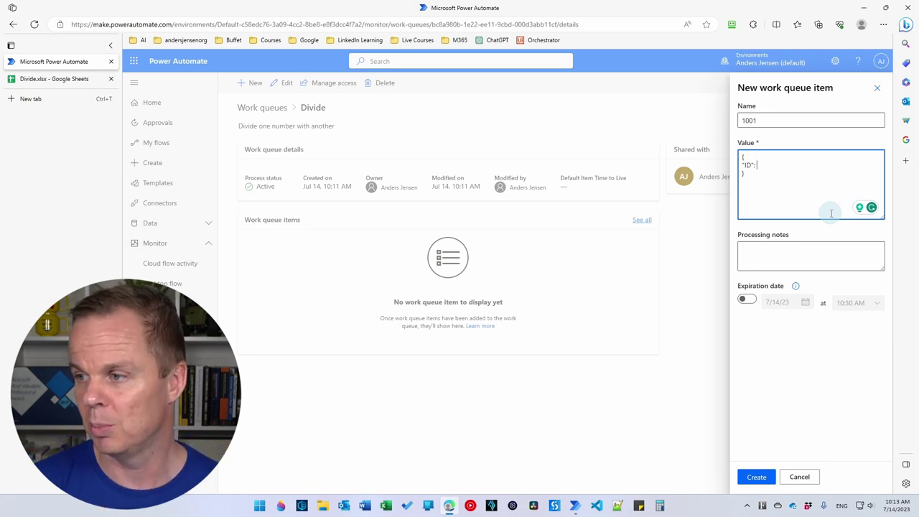
{"action": "type", "text": "\""}
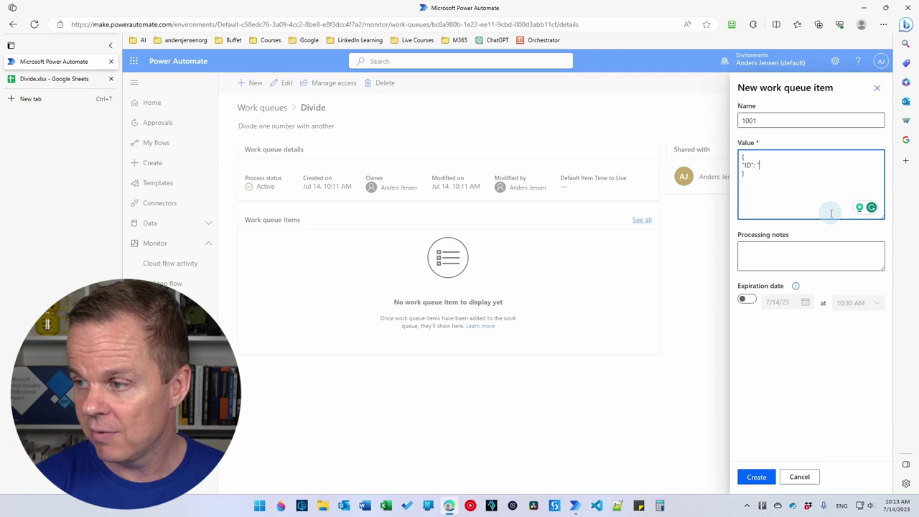
{"action": "type", "text": "1001\""}
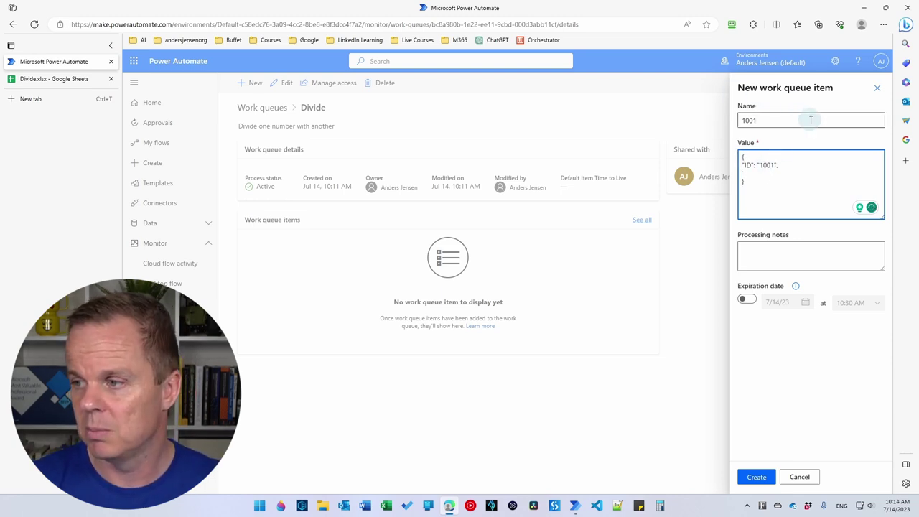
Finish item 1001's JSON with NumberA 712 and NumberB 234, copy it, and create the item.
{"action": "type", "text": ","}
{"action": "key", "text": "Return"}
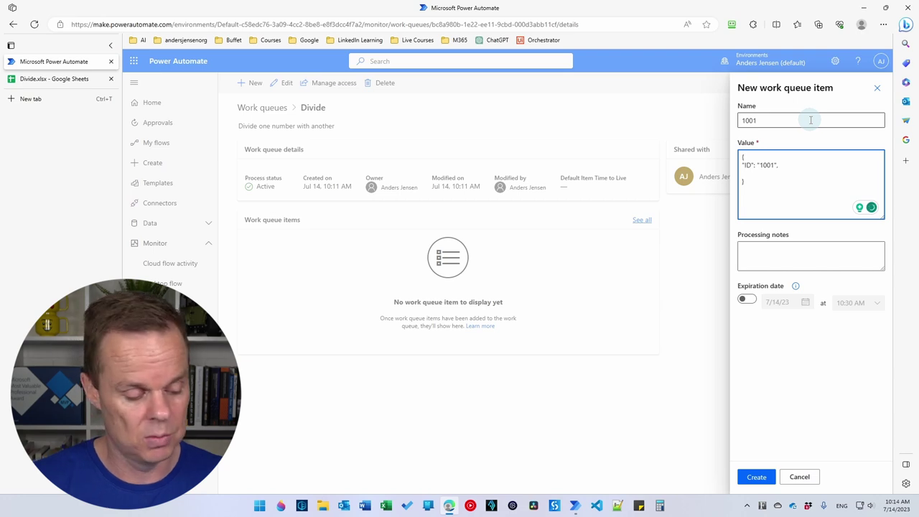
{"action": "type", "text": "\"NumberA\":"}
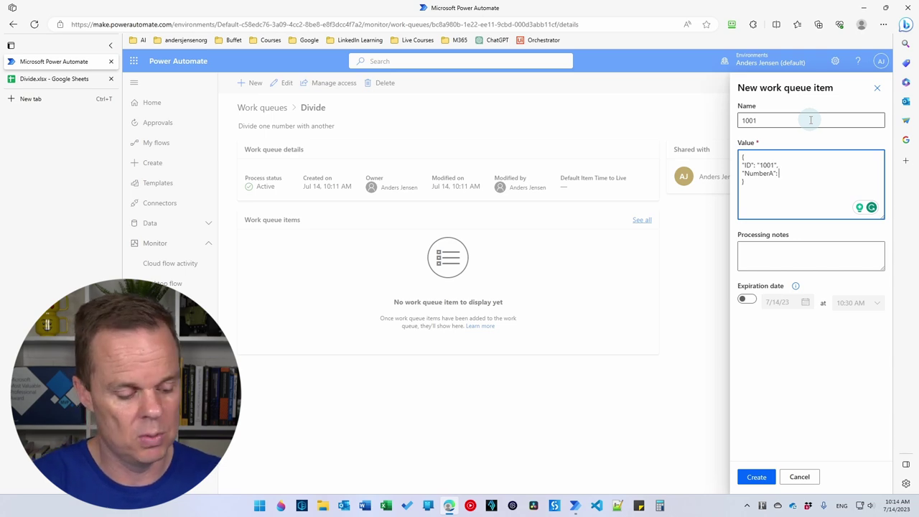
{"action": "type", "text": "\""}
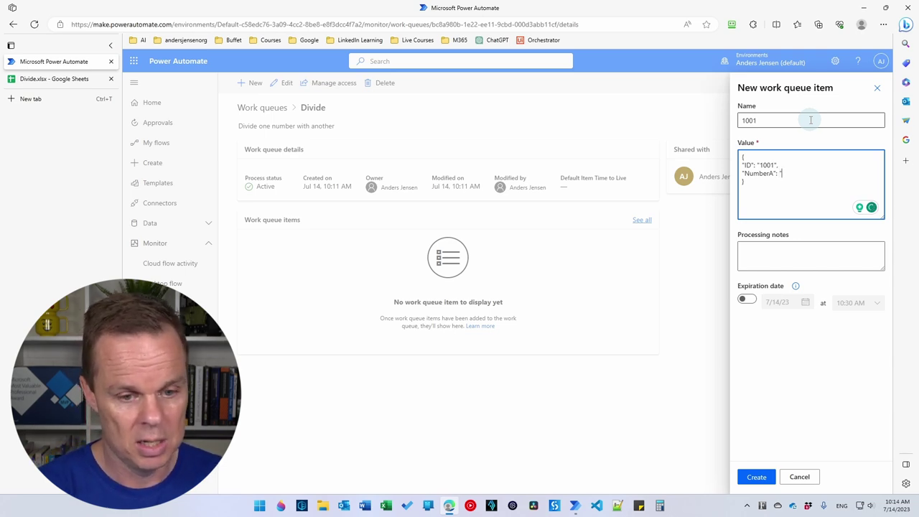
{"action": "type", "text": "712\""}
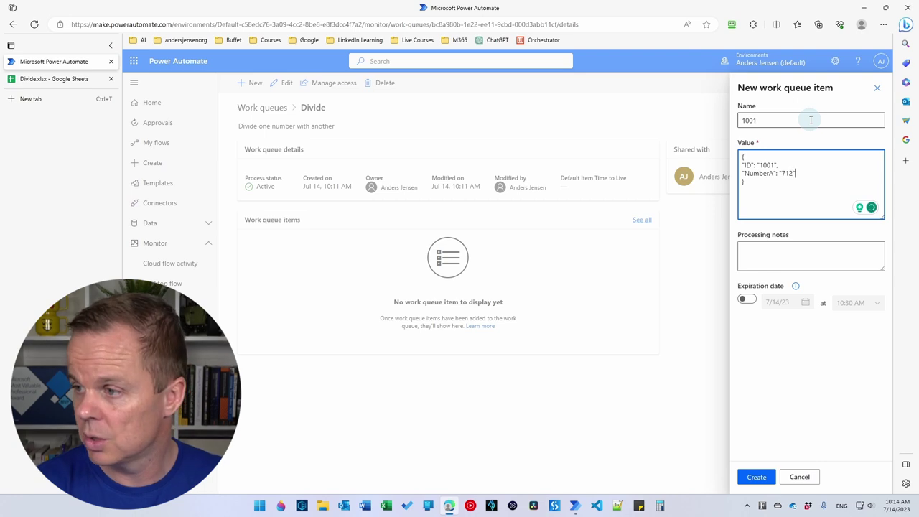
{"action": "type", "text": ", "}
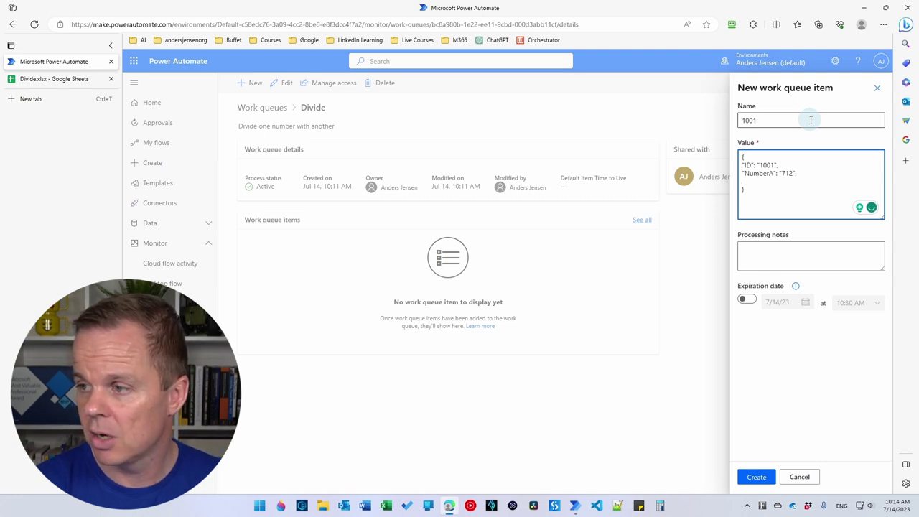
{"action": "type", "text": "\"N"}
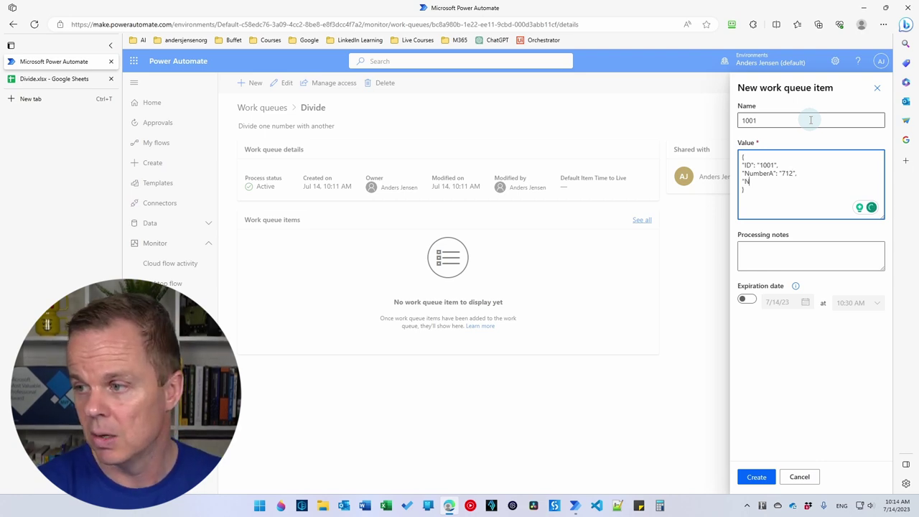
{"action": "type", "text": "umberB\": \"234"}
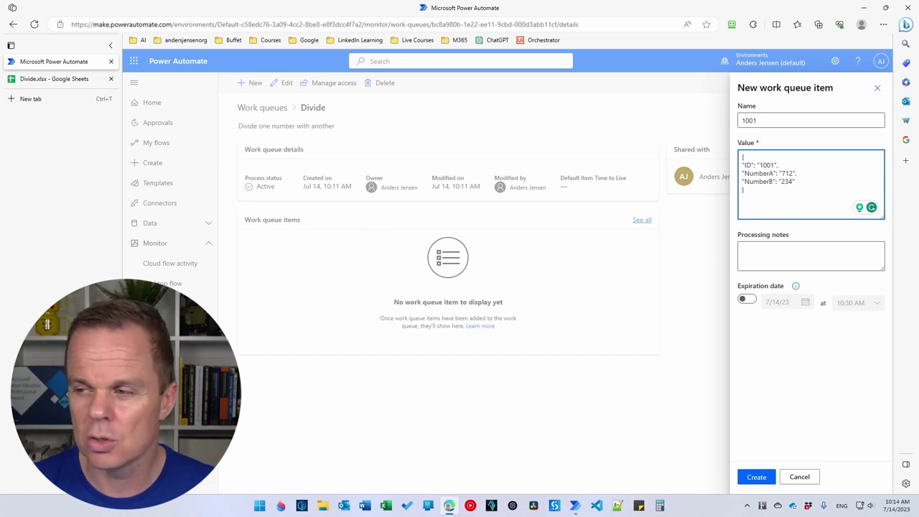
{"action": "left_click_drag", "start_coordinate": [776, 188], "coordinate": [698, 152]}
{"action": "key", "text": "ctrl+c"}
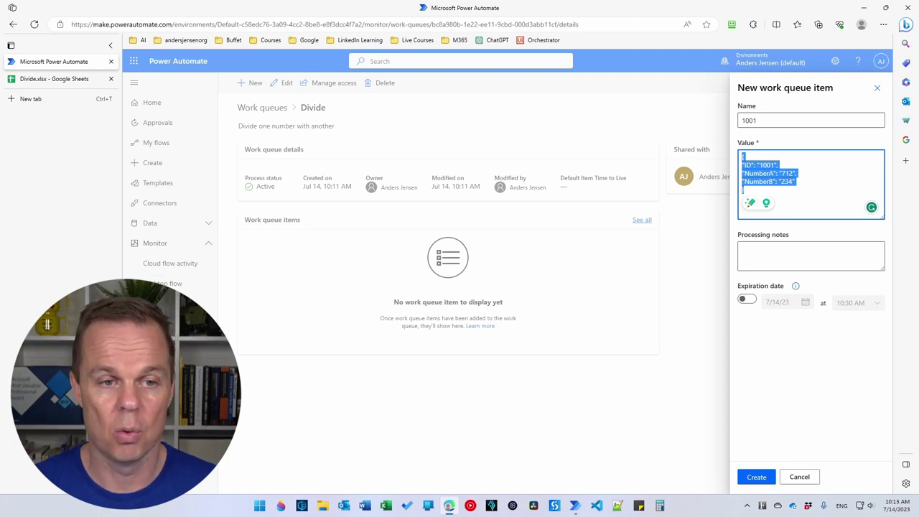
{"action": "left_click", "coordinate": [754, 478]}
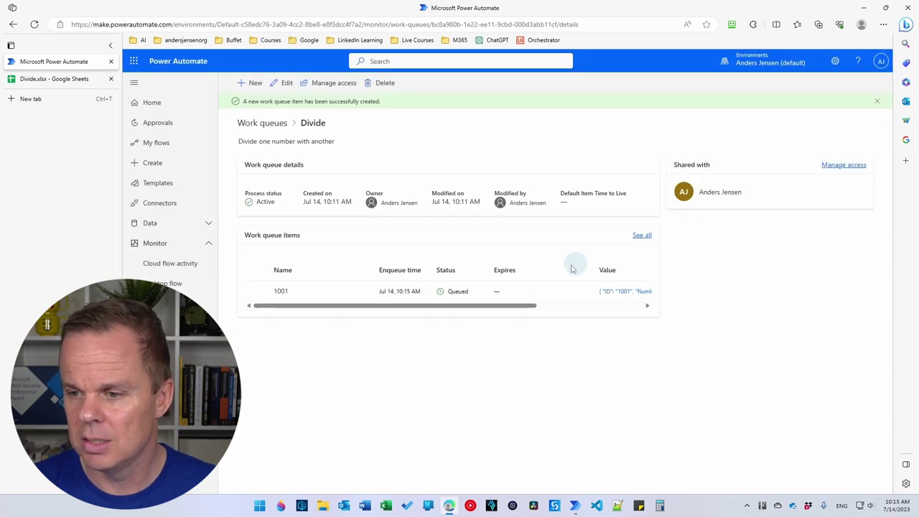
View all Divide queue items, then start item 1002 with the copied JSON as its value.
{"action": "left_click", "coordinate": [638, 236]}
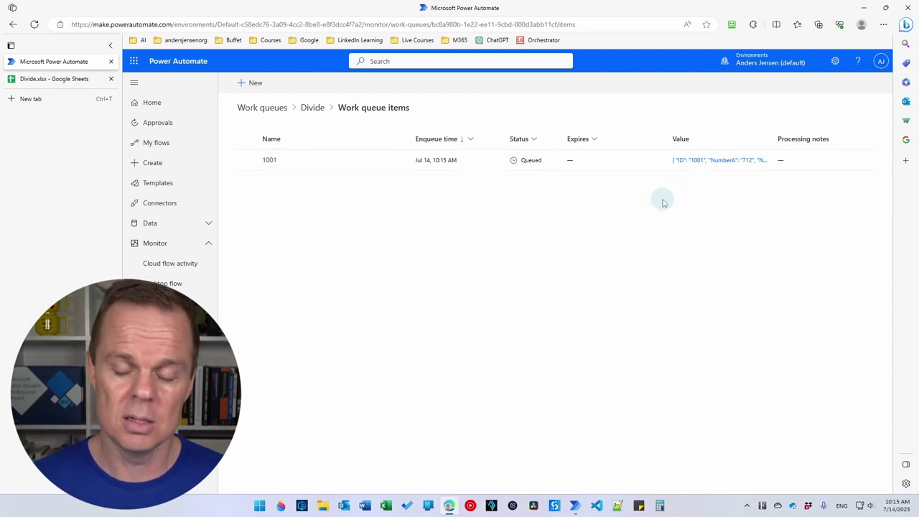
{"action": "left_click", "coordinate": [260, 84]}
{"action": "left_click", "coordinate": [788, 117]}
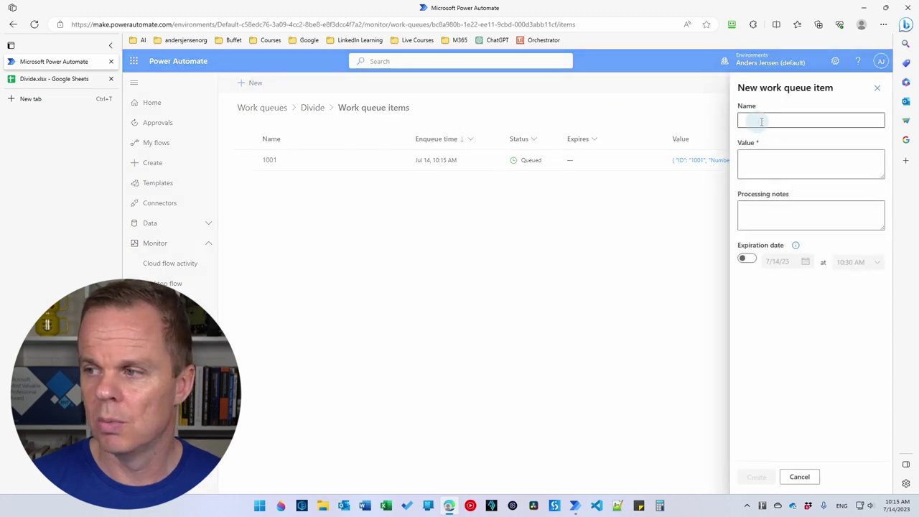
{"action": "type", "text": "1002"}
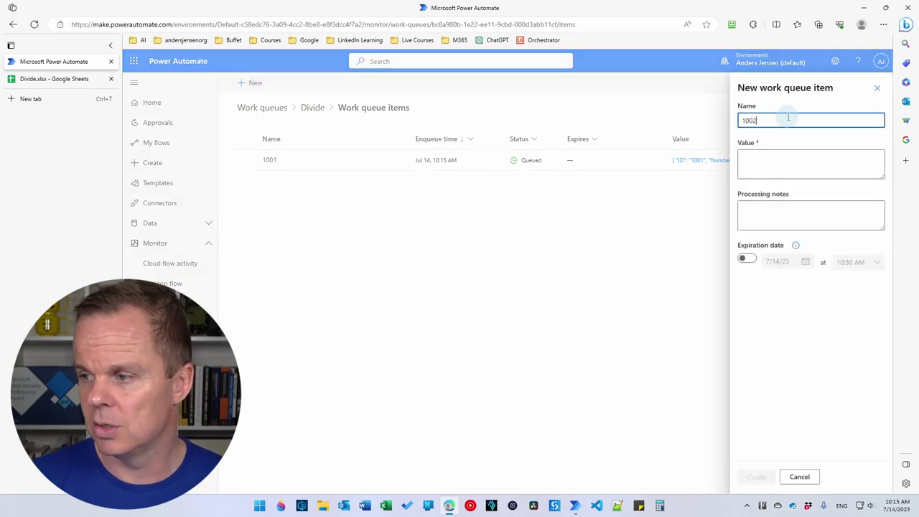
{"action": "left_click", "coordinate": [765, 163]}
{"action": "key", "text": "ctrl+v"}
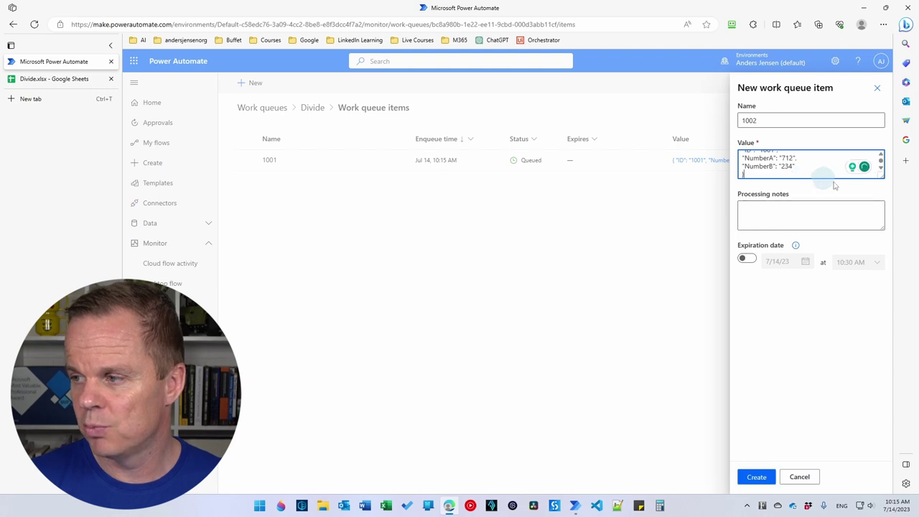
Edit the JSON to ID 1002, NumberA 245 and NumberB 675, and create item 1002.
{"action": "left_click_drag", "start_coordinate": [886, 178], "coordinate": [886, 207]}
{"action": "left_click", "coordinate": [776, 165]}
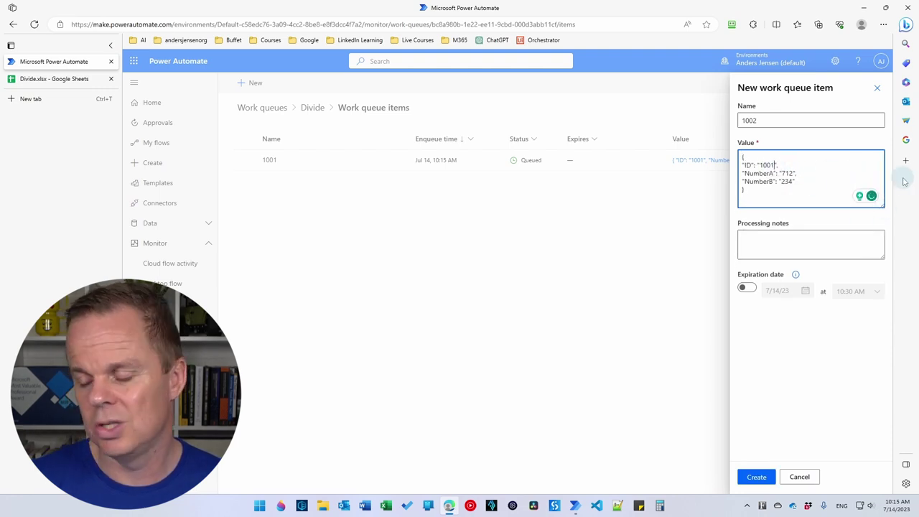
{"action": "key", "text": "BackSpace"}
{"action": "type", "text": "2"}
{"action": "key", "text": "Down"}
{"action": "key", "text": "BackSpace"}
{"action": "key", "text": "Delete"}
{"action": "key", "text": "Delete"}
{"action": "type", "text": "245"}
{"action": "key", "text": "BackSpace"}
{"action": "key", "text": "BackSpace"}
{"action": "key", "text": "BackSpace"}
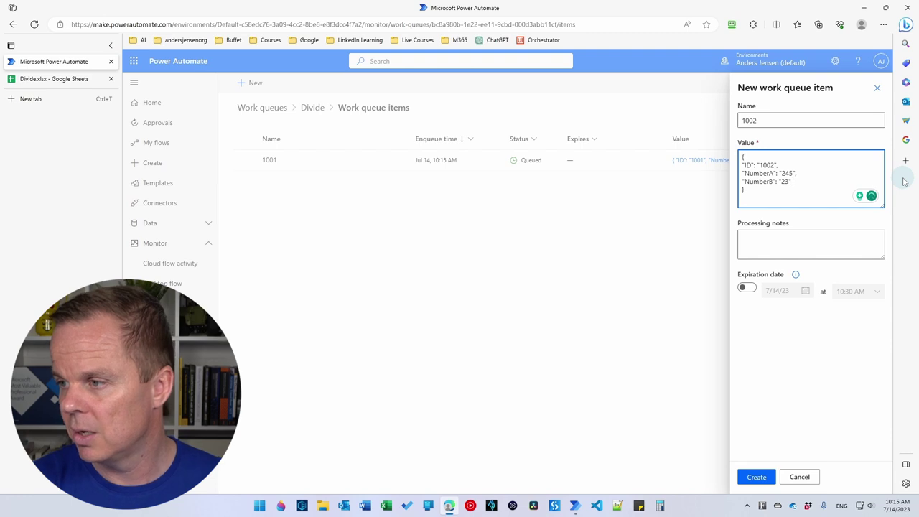
{"action": "type", "text": "6756"}
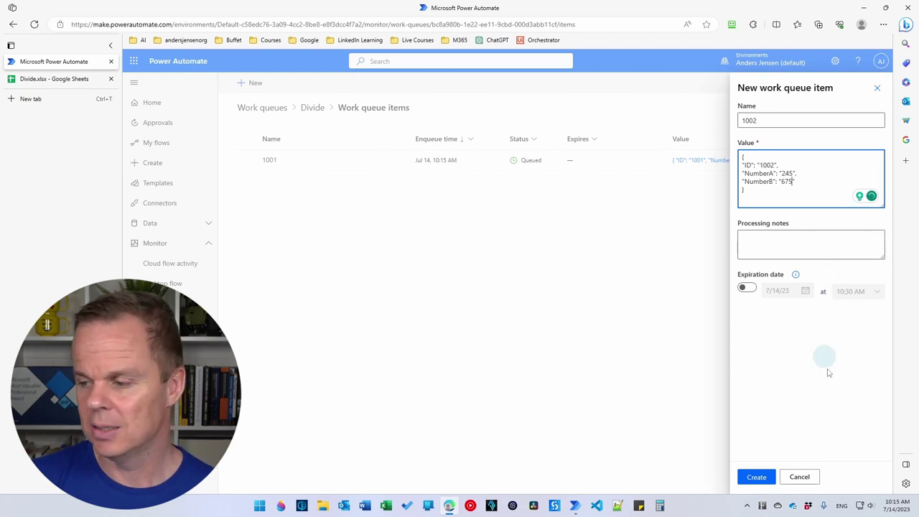
{"action": "left_click", "coordinate": [756, 477]}
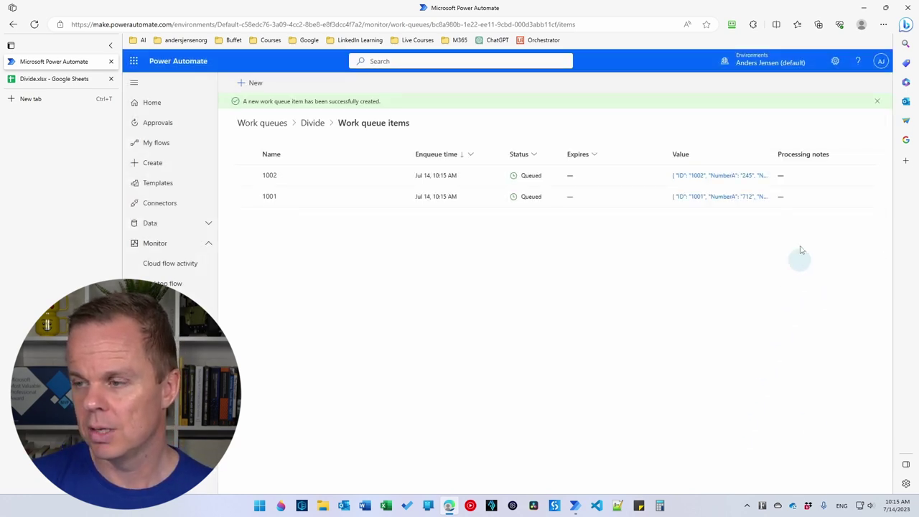
Start a new item named 1003 with the copied JSON pasted as its value.
{"action": "left_click", "coordinate": [246, 85]}
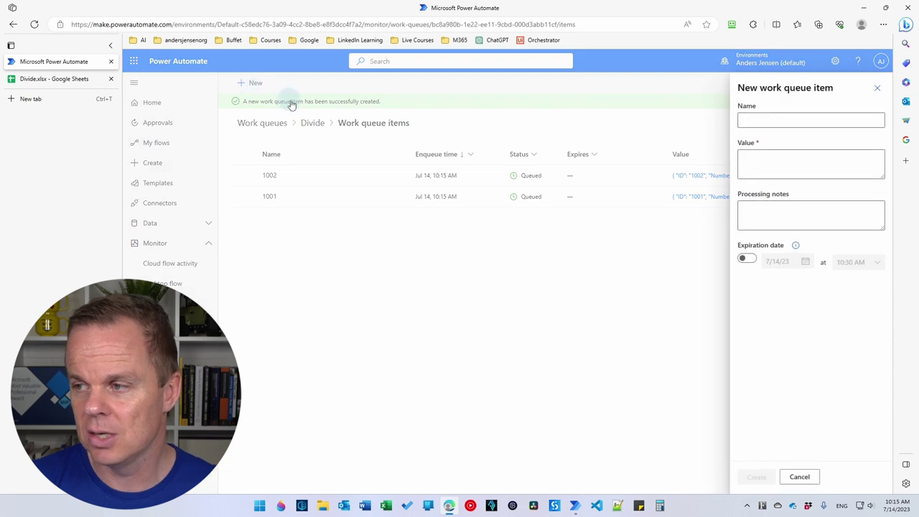
{"action": "left_click", "coordinate": [808, 117]}
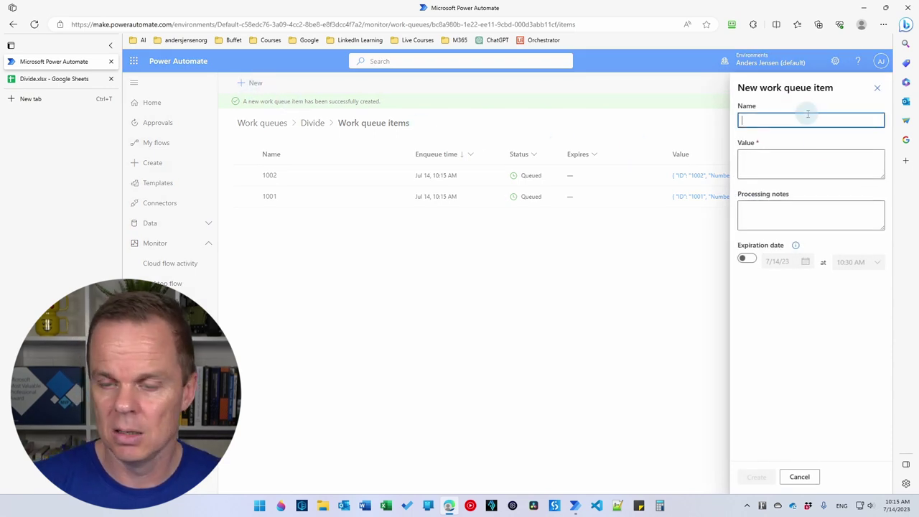
{"action": "type", "text": "1003"}
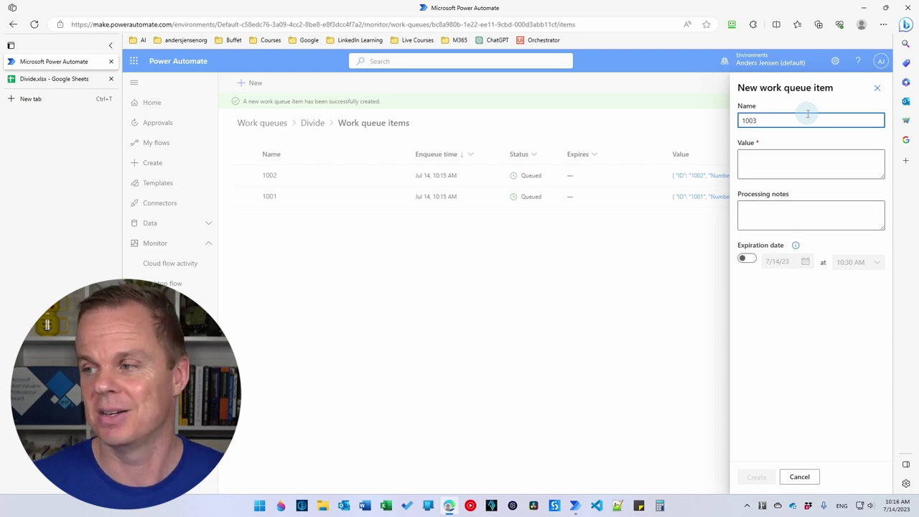
{"action": "left_click", "coordinate": [794, 158]}
{"action": "key", "text": "ctrl+v"}
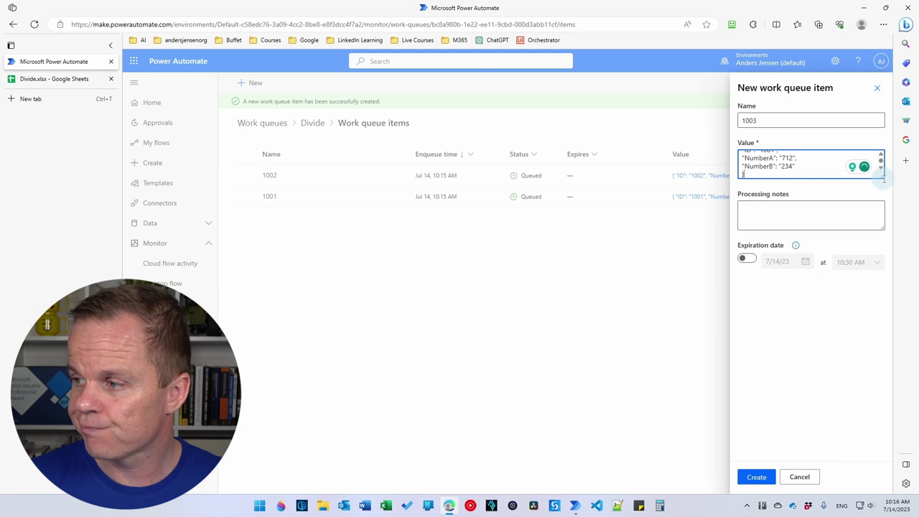
Edit the JSON to ID 1003, NumberA 454 and NumberB 543, and create item 1003.
{"action": "left_click_drag", "start_coordinate": [884, 178], "coordinate": [884, 222]}
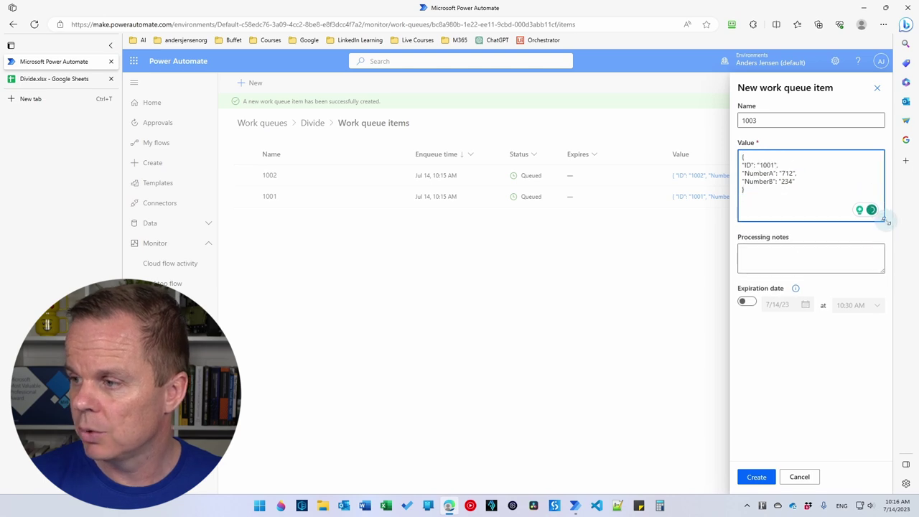
{"action": "left_click", "coordinate": [776, 164]}
{"action": "key", "text": "BackSpace"}
{"action": "type", "text": "3"}
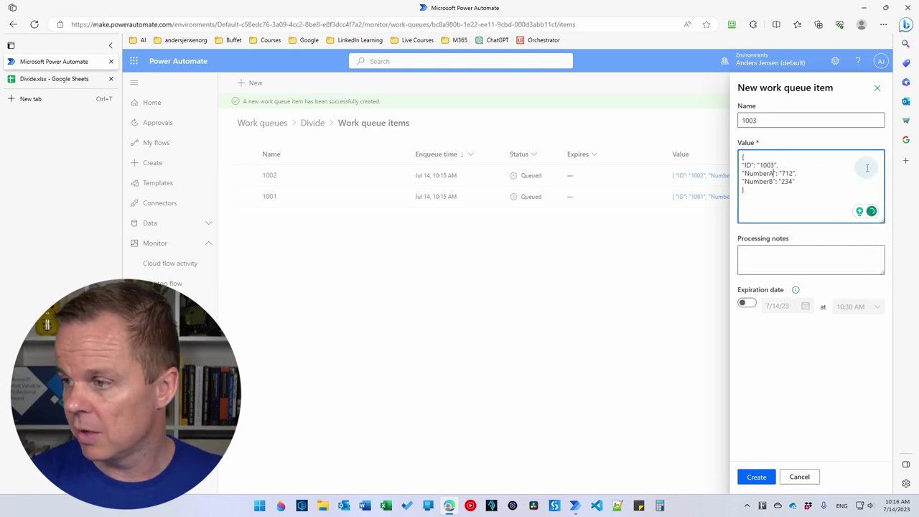
{"action": "key", "text": "Right"}
{"action": "key", "text": "Right"}
{"action": "key", "text": "Right"}
{"action": "key", "text": "Right"}
{"action": "key", "text": "Right"}
{"action": "key", "text": "BackSpace"}
{"action": "key", "text": "BackSpace"}
{"action": "key", "text": "BackSpace"}
{"action": "type", "text": "454"}
{"action": "key", "text": "BackSpace"}
{"action": "key", "text": "BackSpace"}
{"action": "key", "text": "BackSpace"}
{"action": "type", "text": "543"}
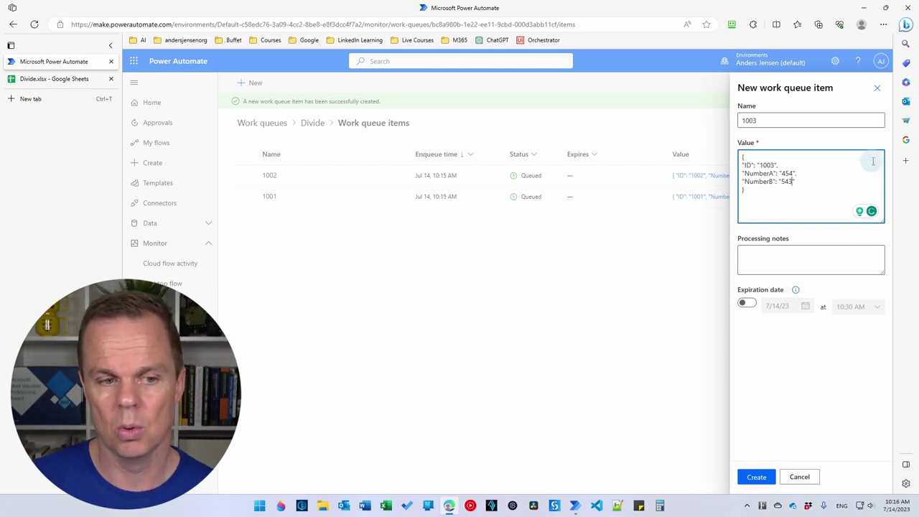
{"action": "left_click", "coordinate": [756, 477]}
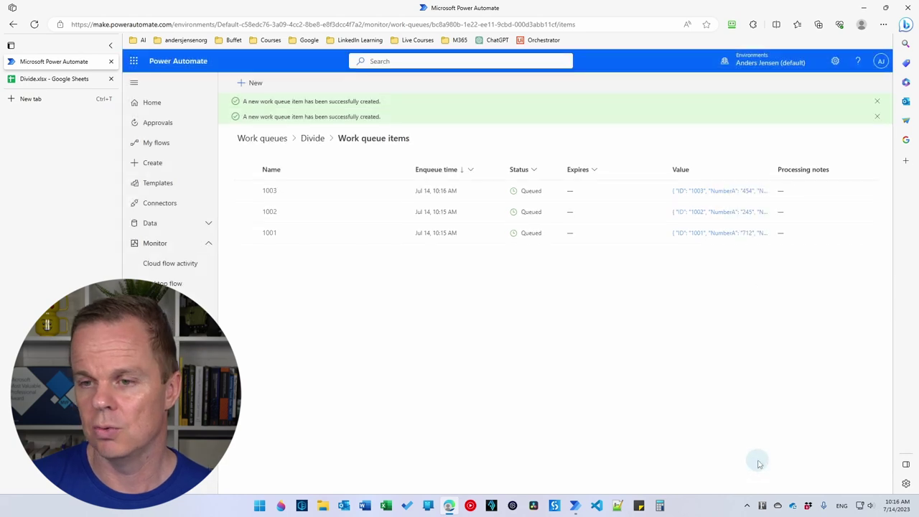